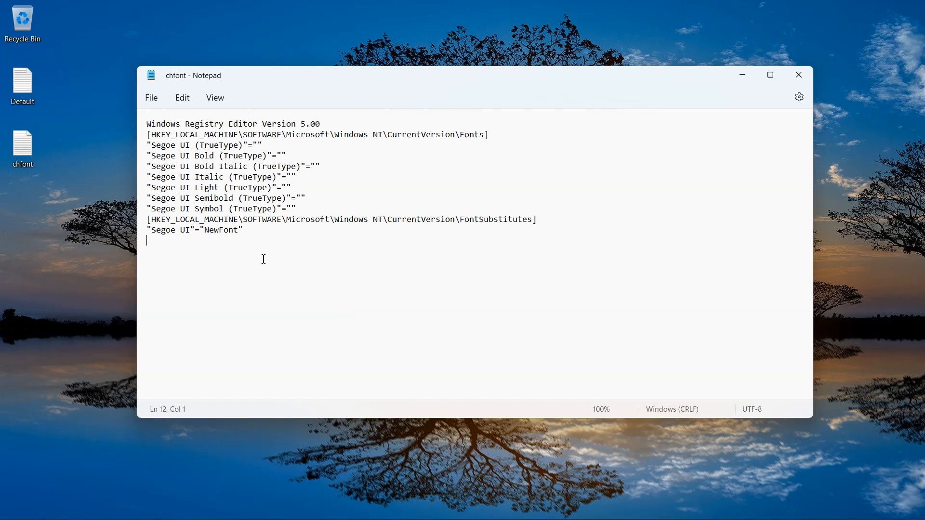
- Select the NewFont placeholder between the quotes in the "Segoe UI" line under FontSubstitutes
left_click_drag(147, 231, 285, 230)
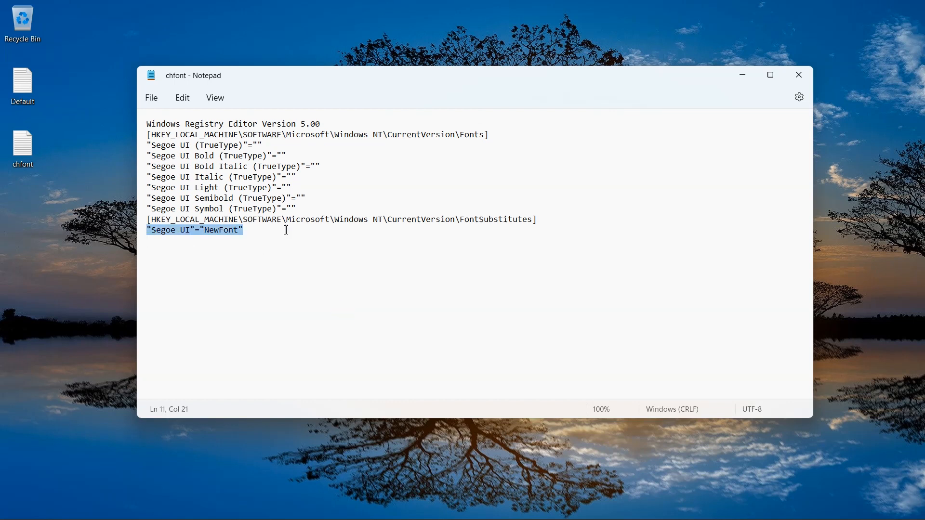
left_click(206, 231)
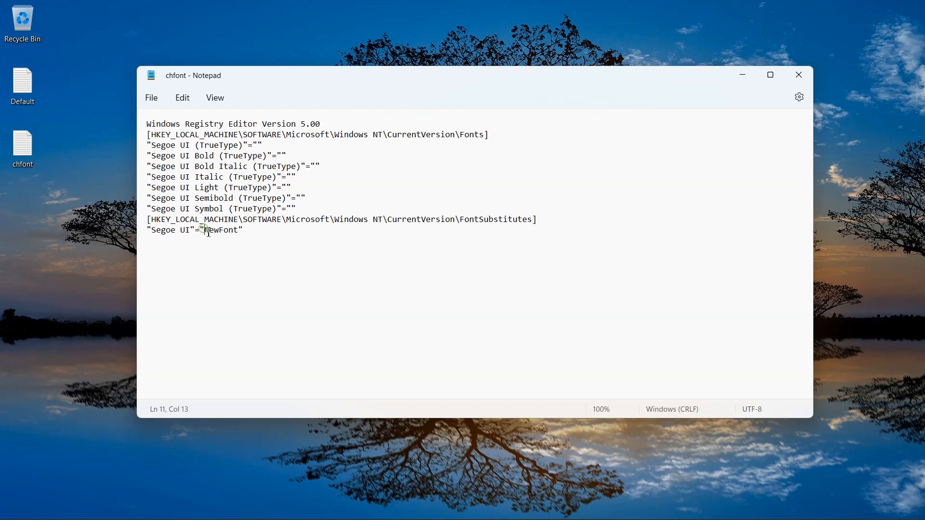
left_click_drag(206, 231, 239, 232)
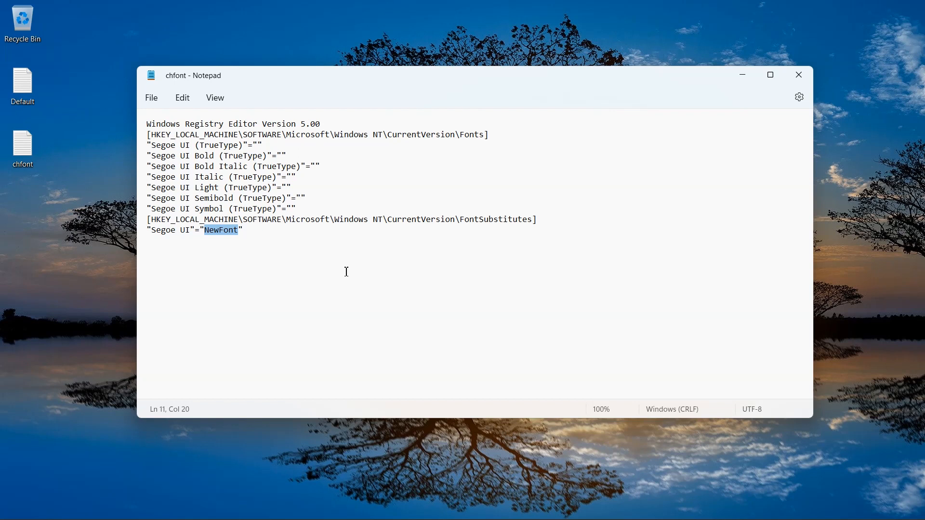
- Search Windows for "fonts" and open the Control Panel Fonts folder
key("super")
type("fontd")
key("BackSpace")
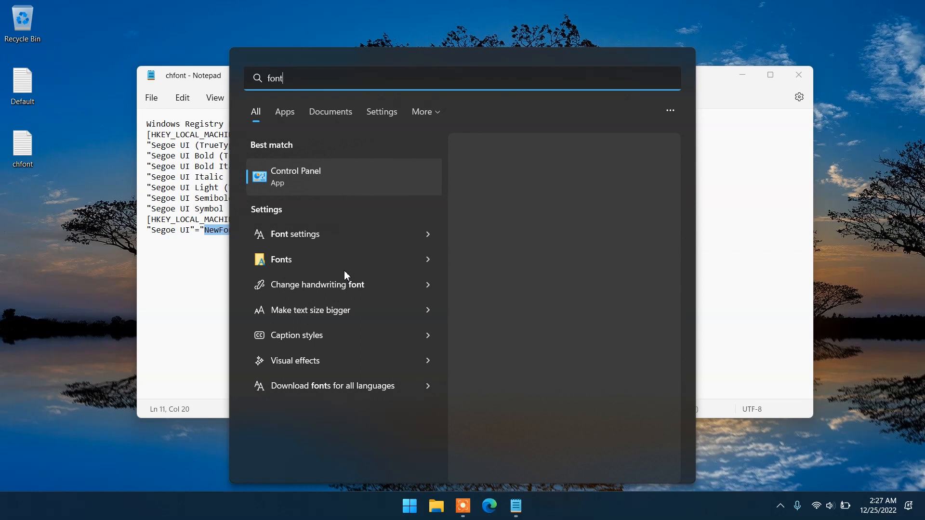
type("s")
left_click(320, 178)
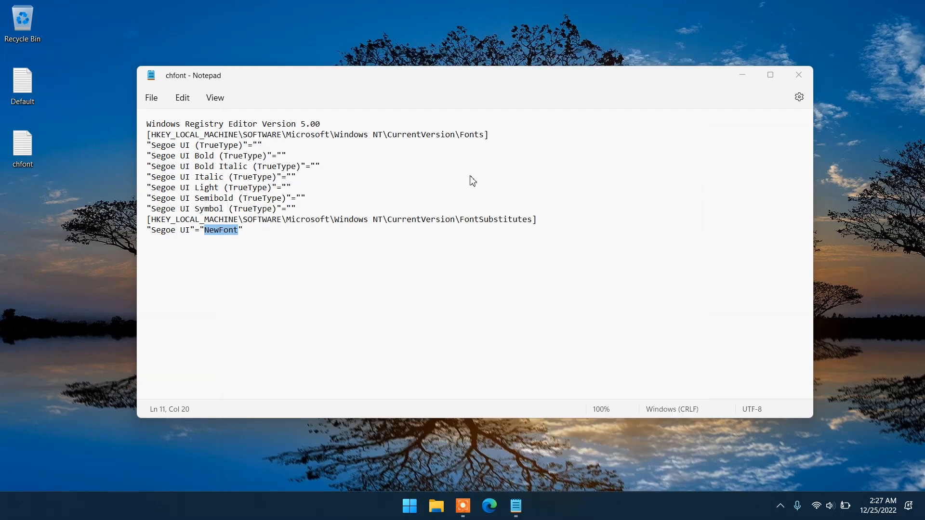
left_click_drag(287, 90, 362, 94)
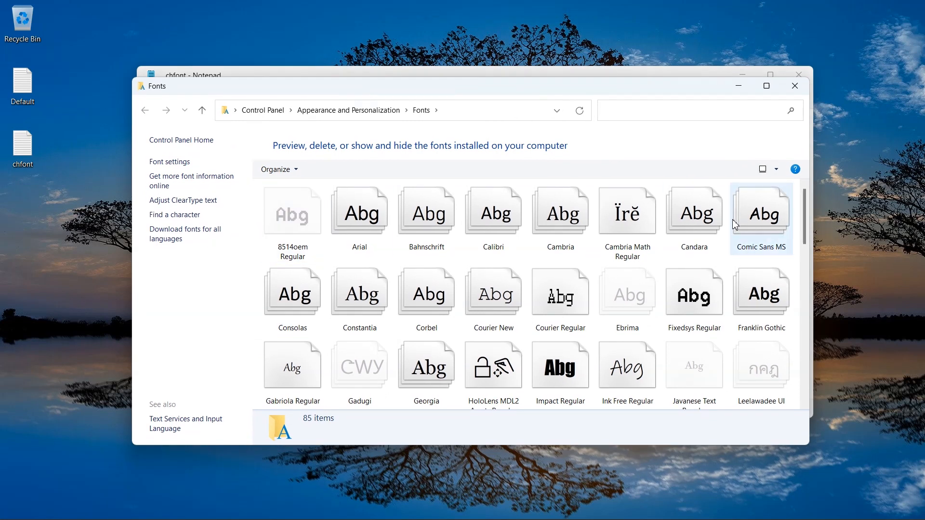
- Browse the installed fonts and select Comic Sans MS to get its exact name
scroll(737, 233, "down", 5)
scroll(737, 233, "down", 5)
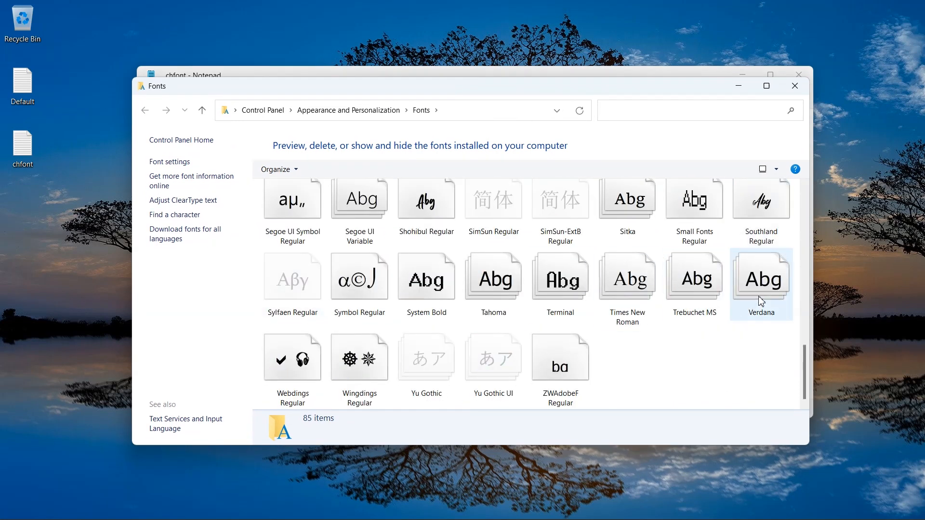
left_click_drag(802, 374, 802, 201)
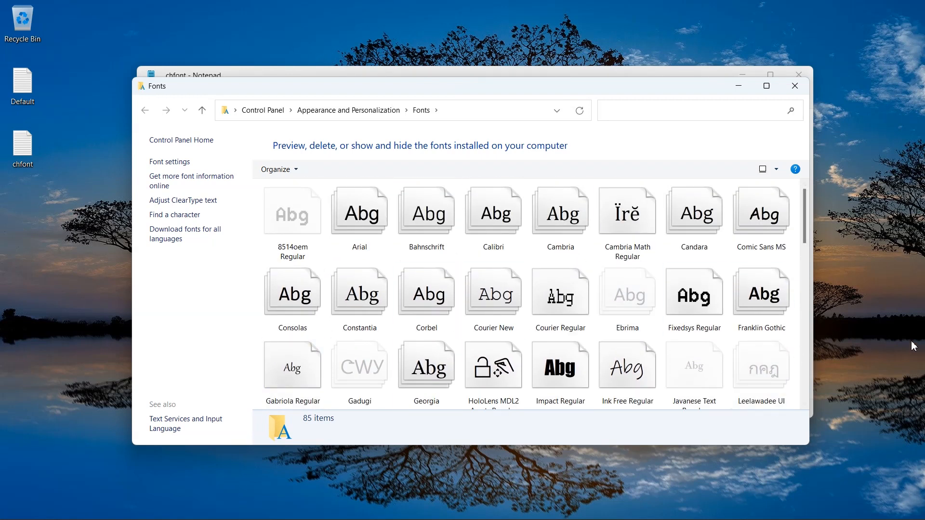
left_click(759, 233)
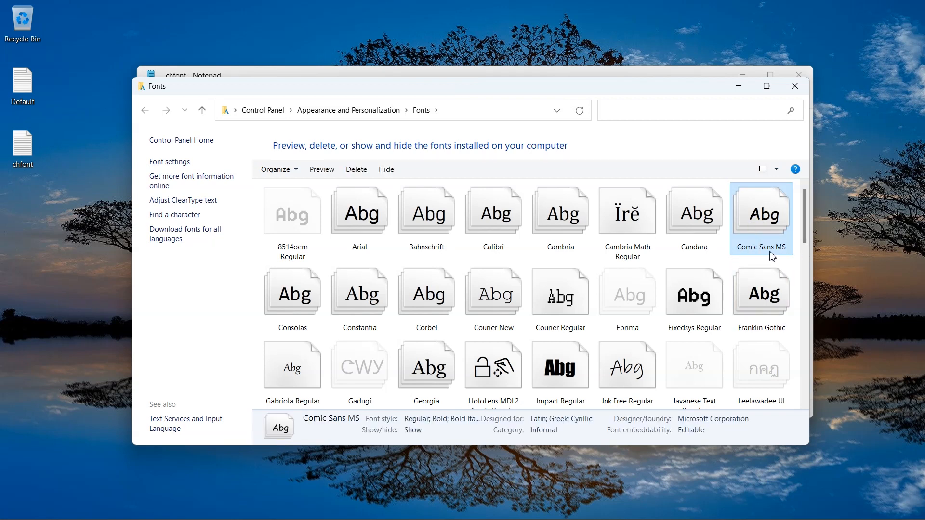
- Replace the selected NewFont placeholder in the chfont text file with Comic Sans MS, check it against the Fonts folder and close that folder
left_click_drag(483, 93, 485, 145)
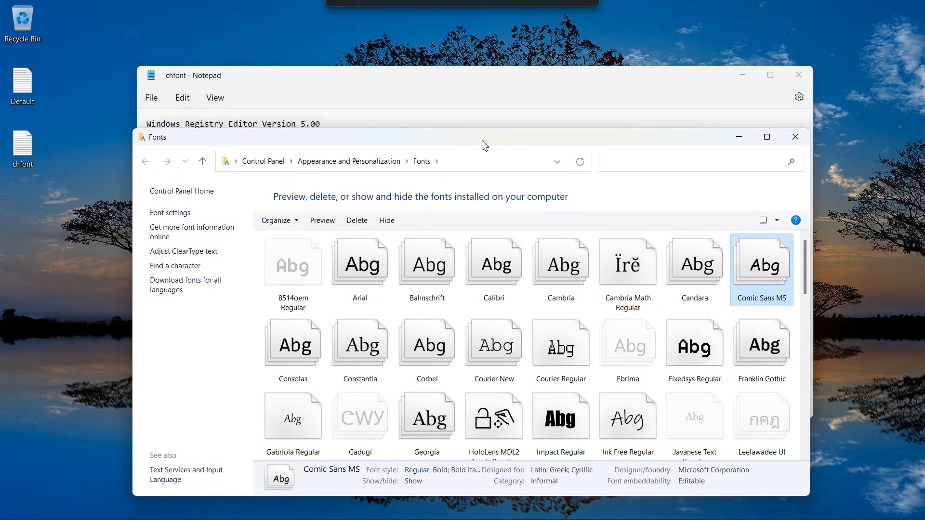
left_click(472, 82)
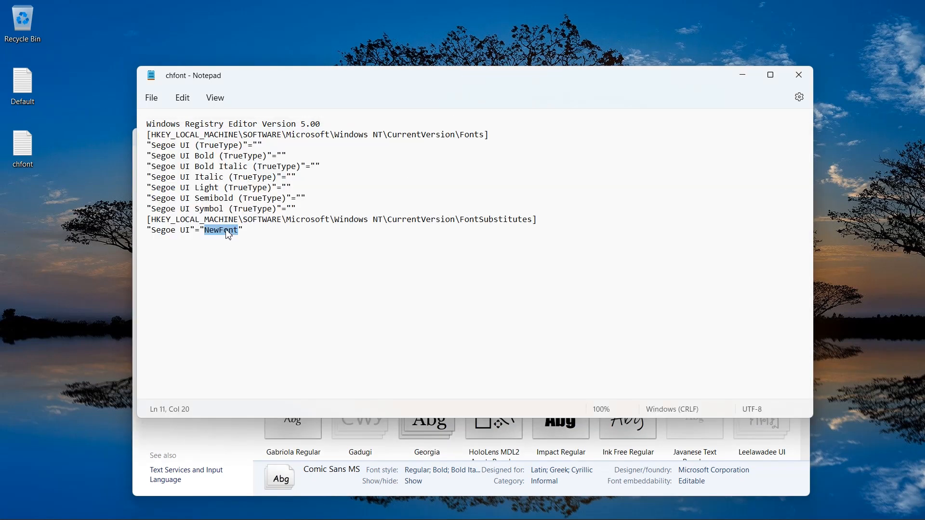
type("Comic Sans MS")
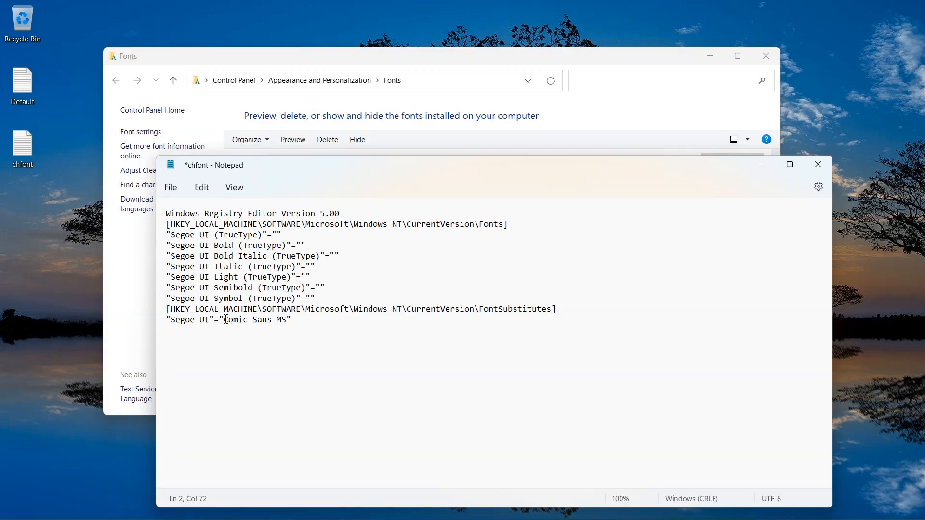
left_click_drag(226, 319, 286, 320)
left_click_drag(458, 173, 471, 260)
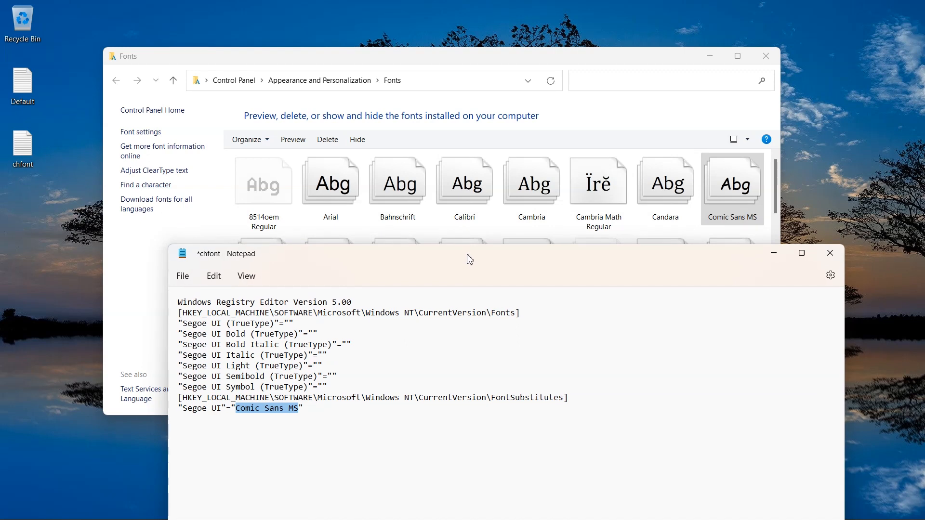
left_click_drag(470, 260, 410, 105)
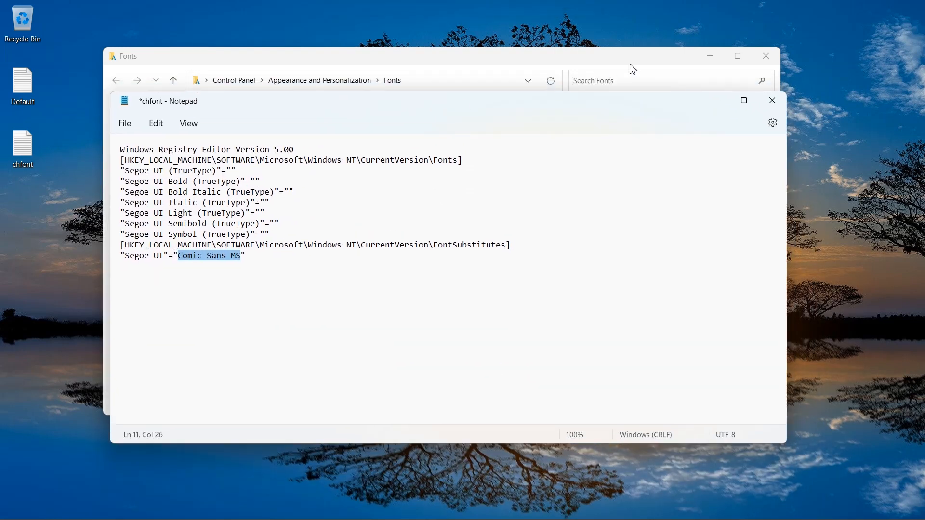
left_click(767, 56)
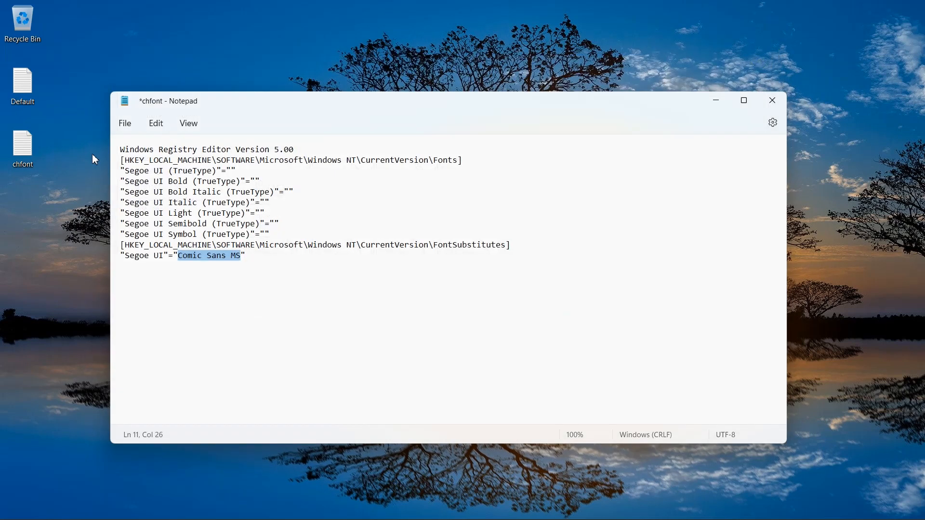
- Save the edited text as Comic.reg on the Desktop with the file type All files, and close the file
left_click(124, 126)
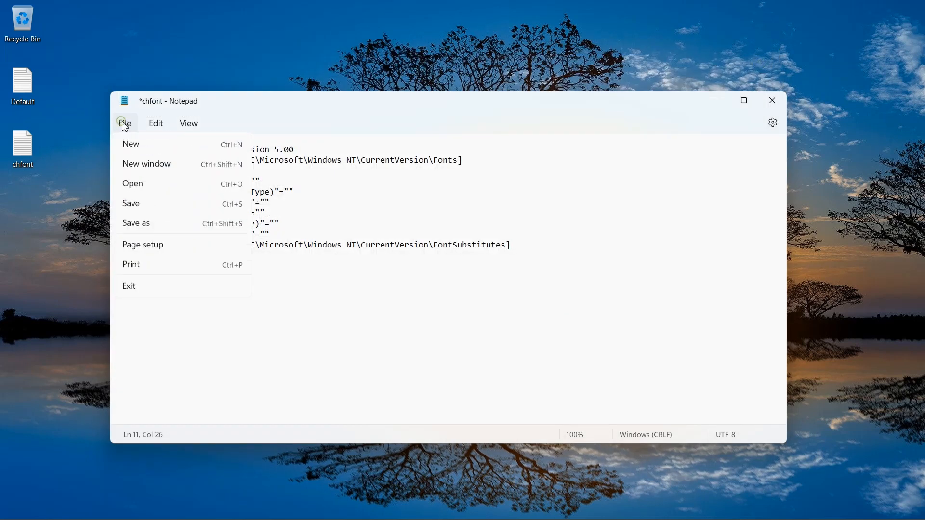
left_click(129, 226)
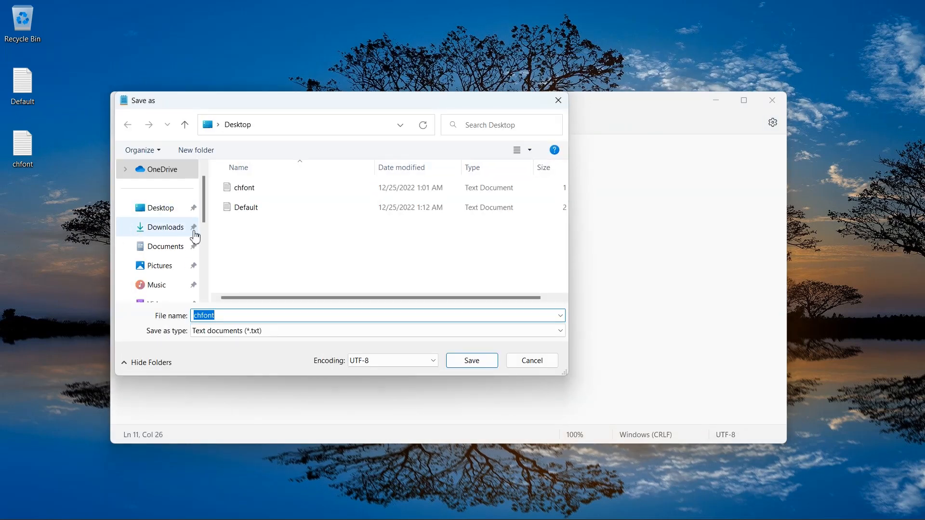
left_click(222, 316)
left_click_drag(222, 316, 154, 319)
type("Comic.reg")
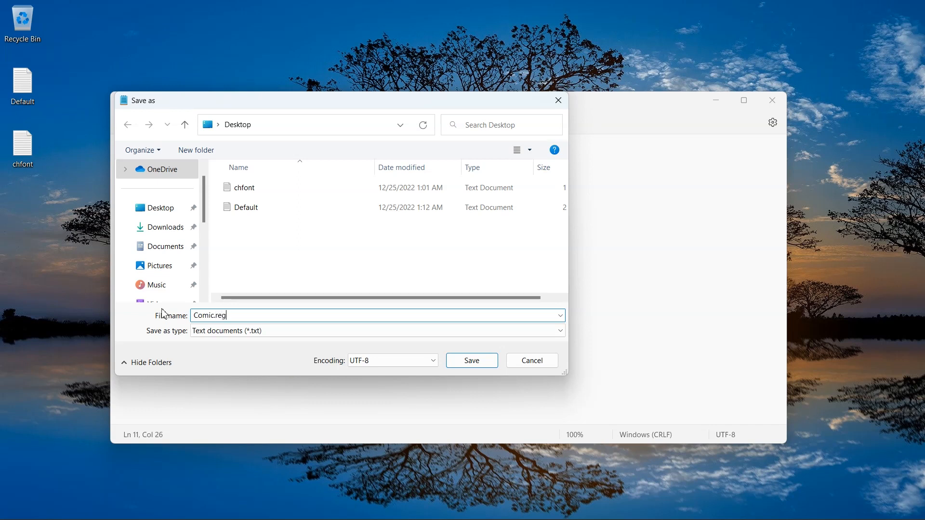
left_click(267, 330)
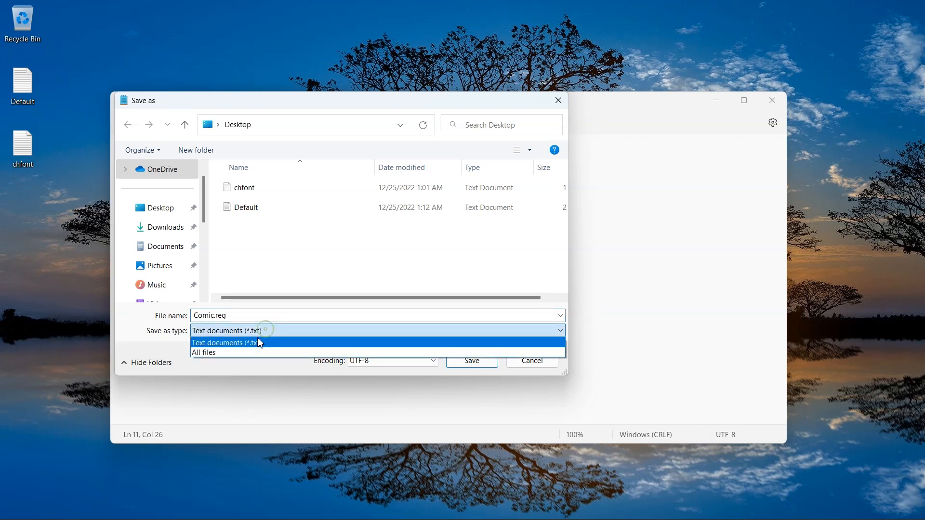
left_click(243, 355)
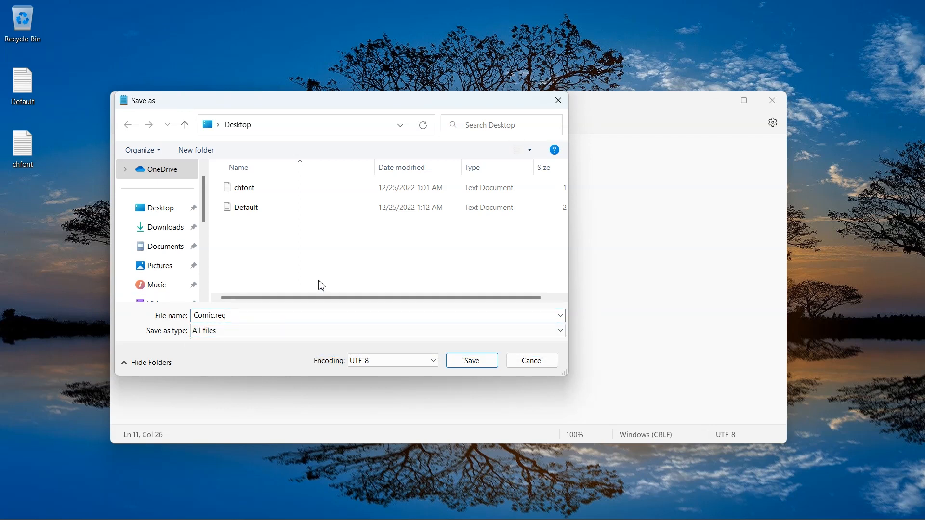
left_click(468, 362)
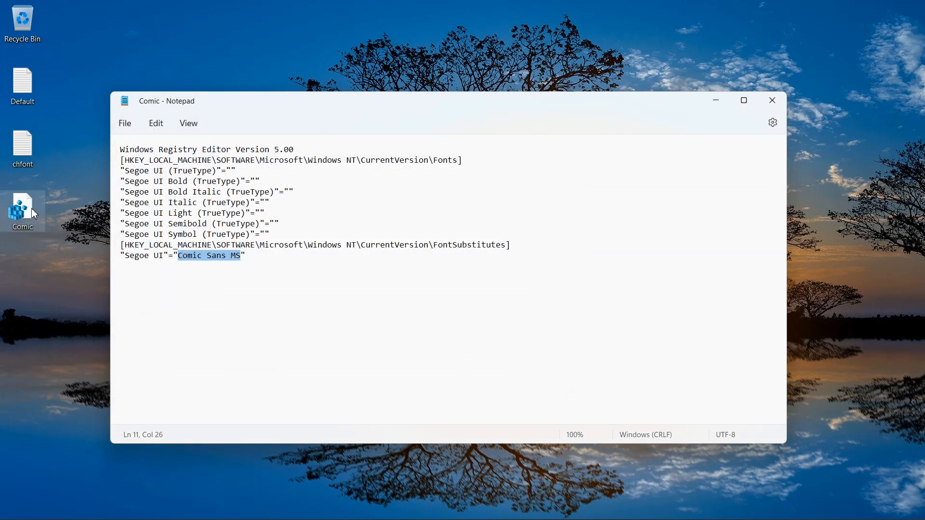
left_click(780, 111)
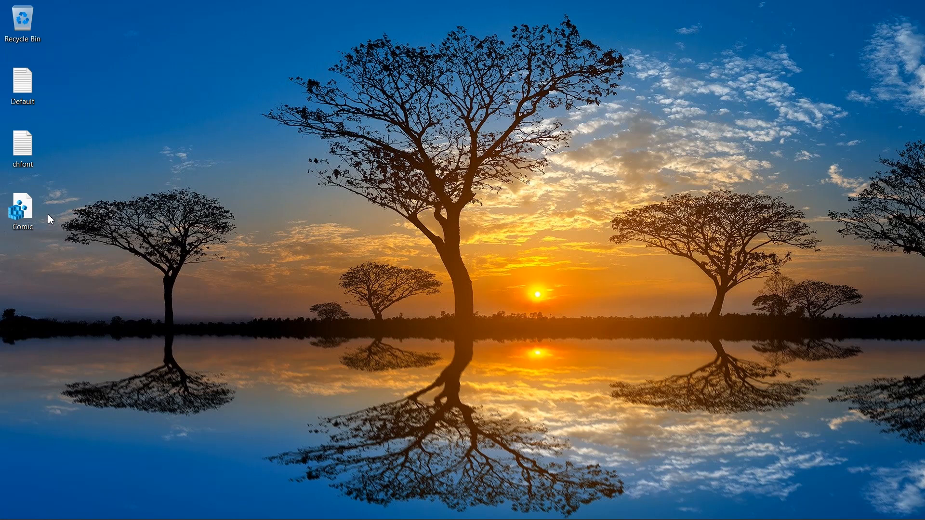
- Merge Comic.reg from the desktop into the registry, accepting the confirmation, and restart the computer
double_click(25, 217)
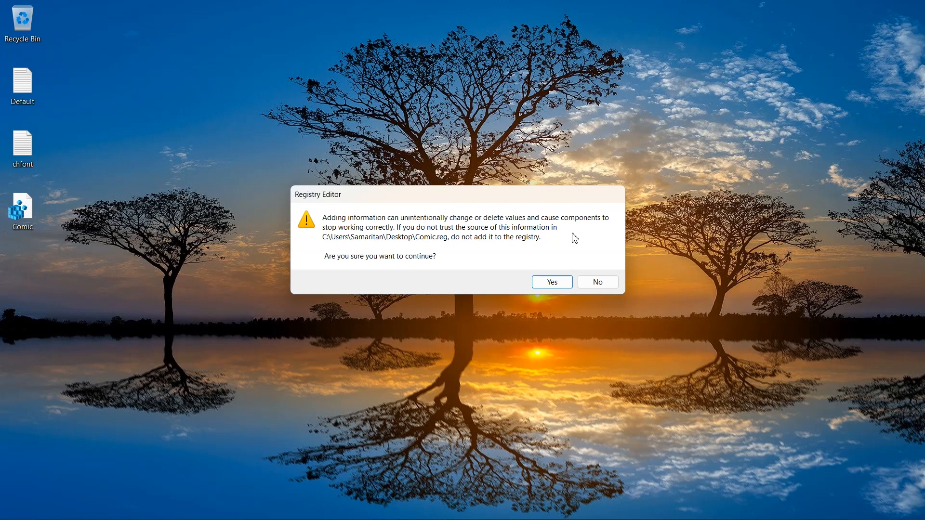
left_click(550, 287)
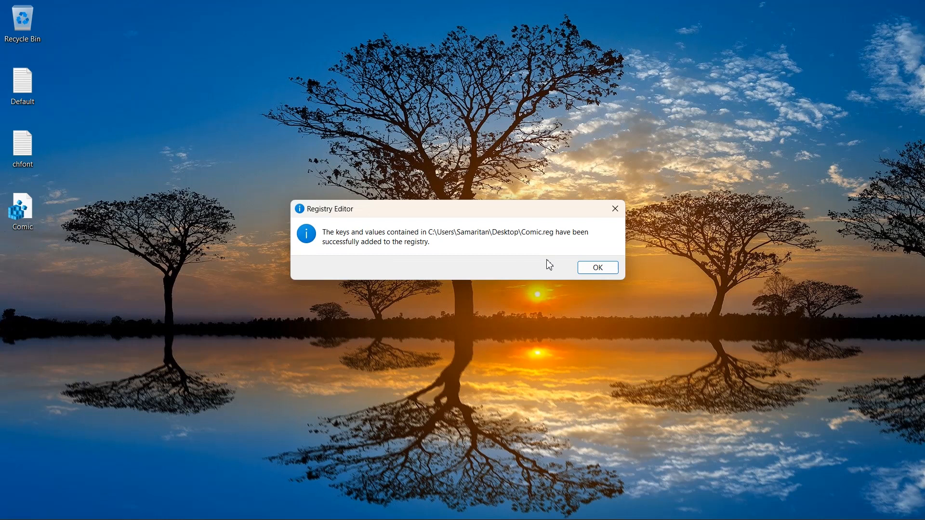
left_click(602, 270)
left_click(423, 505)
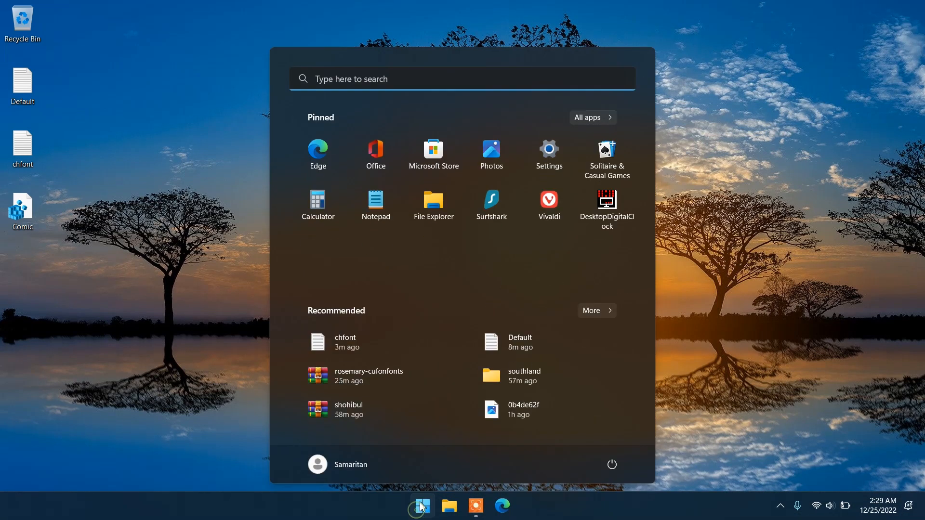
left_click(617, 464)
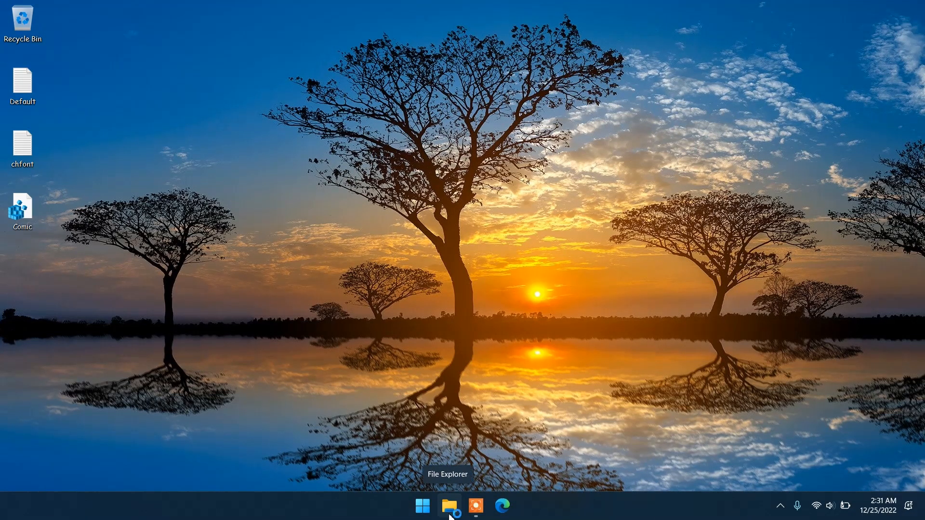
- Check the system font in File Explorer on the Home and This PC pages, and close the window
key("super+e")
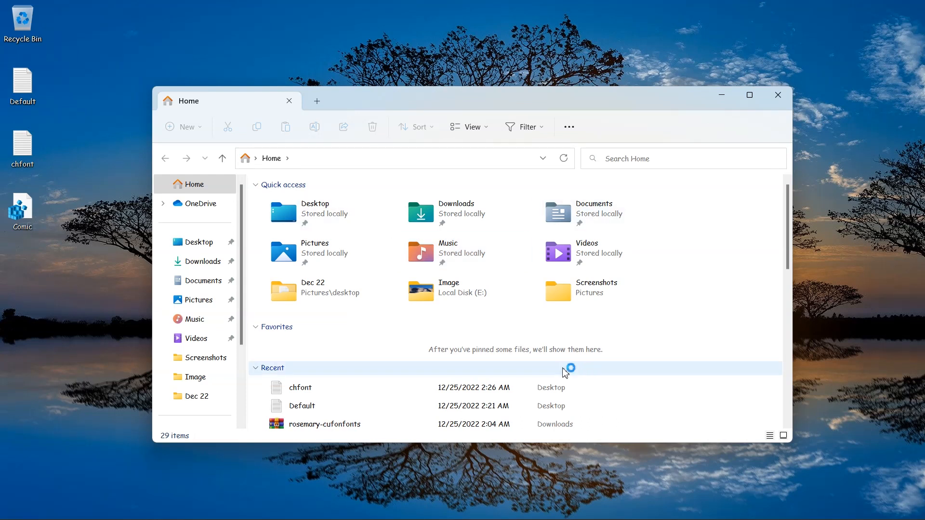
scroll(210, 301, "down", 2)
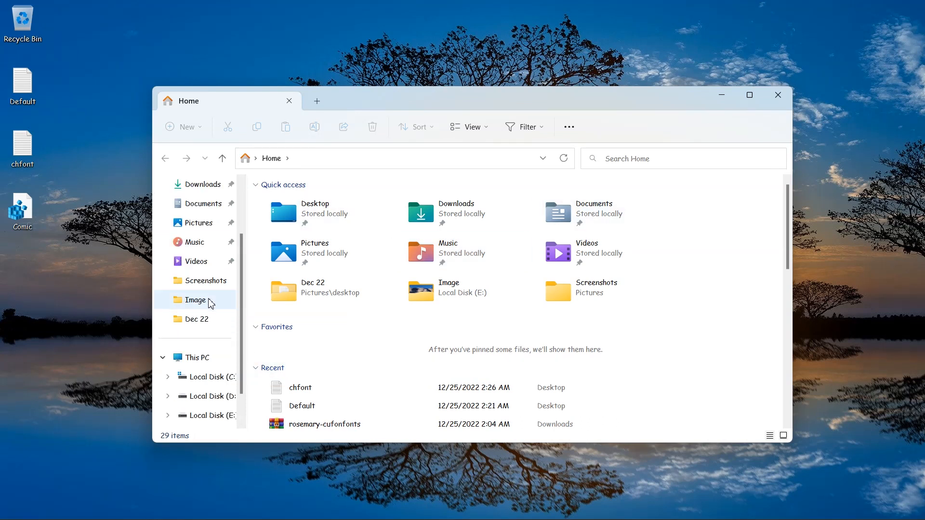
left_click(203, 319)
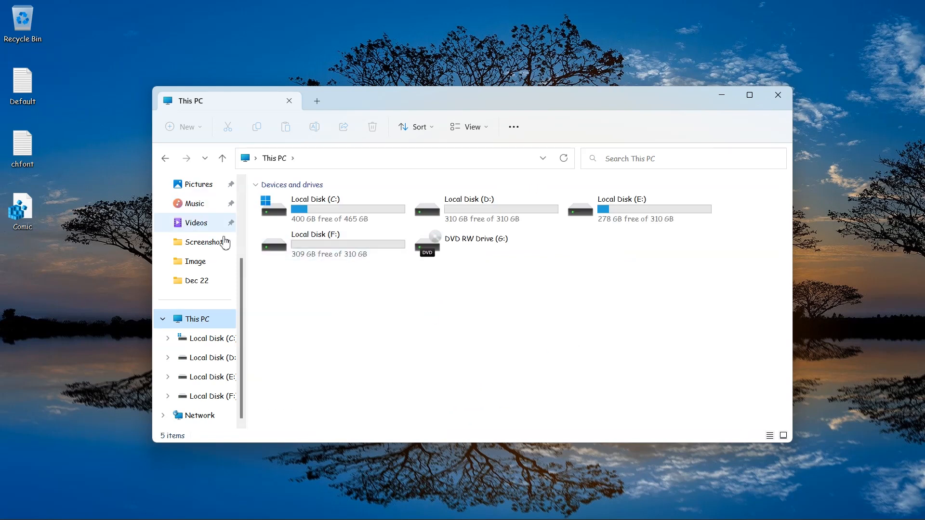
scroll(224, 243, "up", 1)
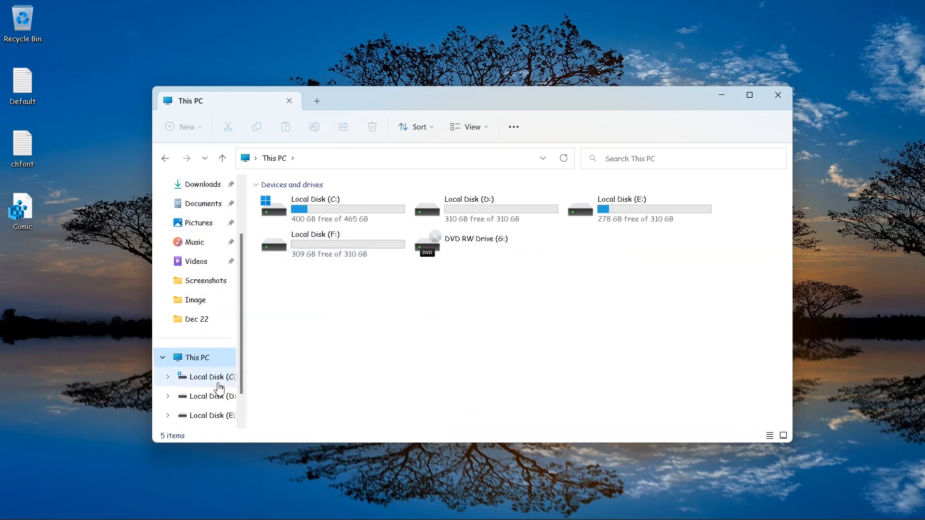
scroll(193, 337, "up", 2)
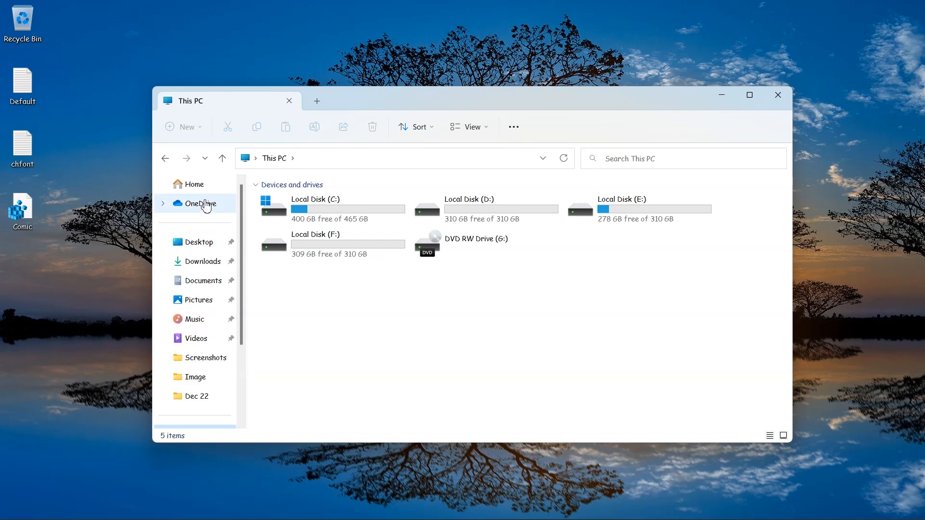
left_click(196, 186)
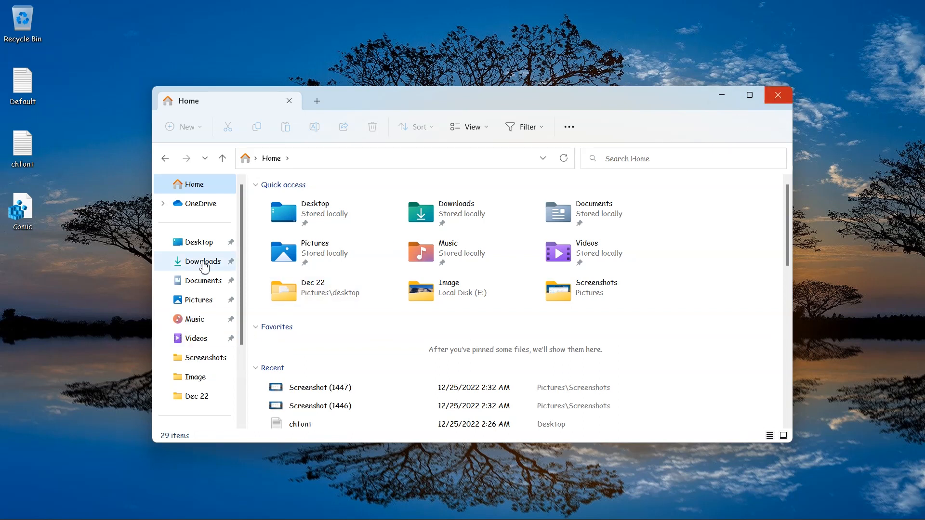
scroll(186, 269, "down", 3)
left_click(212, 343)
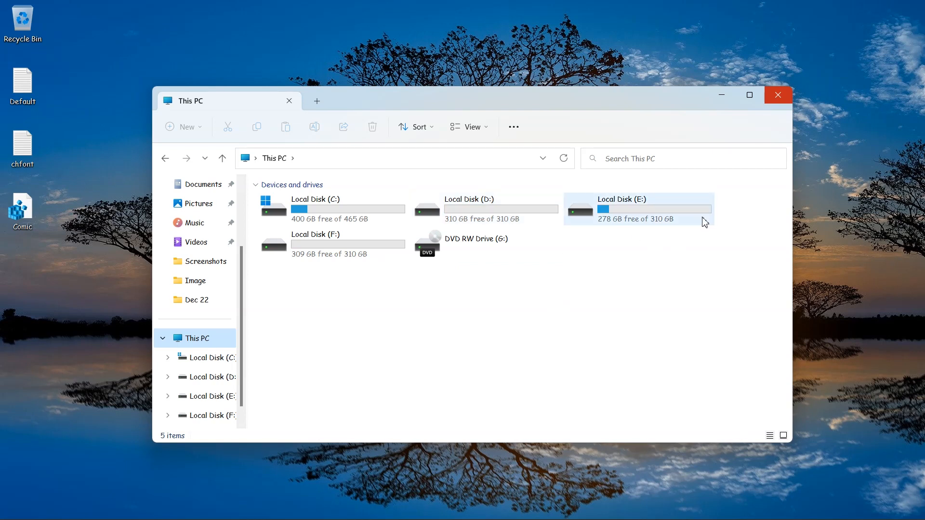
left_click(784, 99)
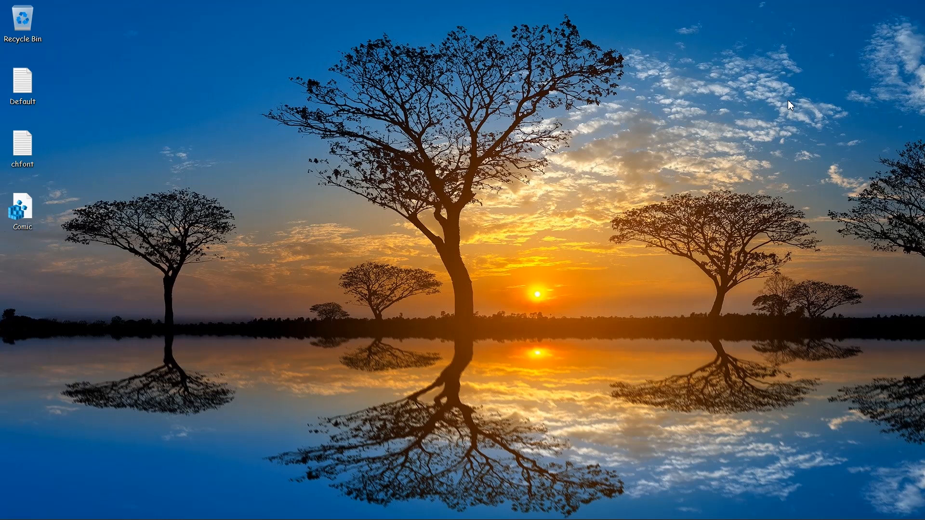
- Open the Default text file from the desktop and review its Segoe UI font entries and the FontSubstitutes line
double_click(28, 83)
left_click_drag(333, 112, 368, 84)
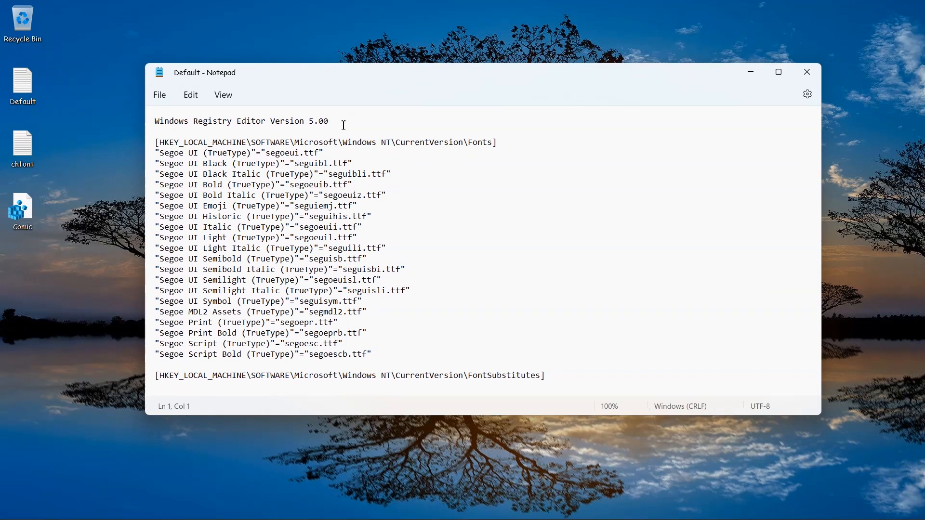
scroll(373, 162, "down", 1)
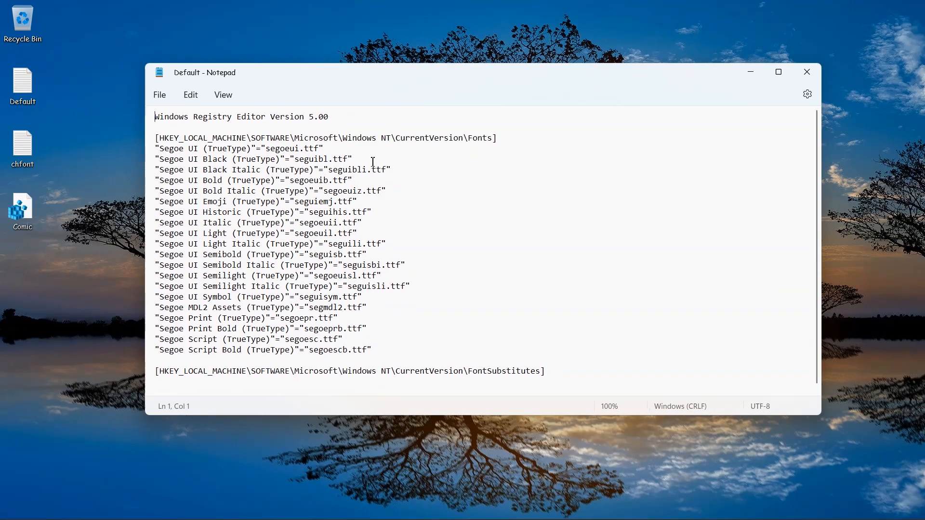
scroll(373, 163, "down", 1)
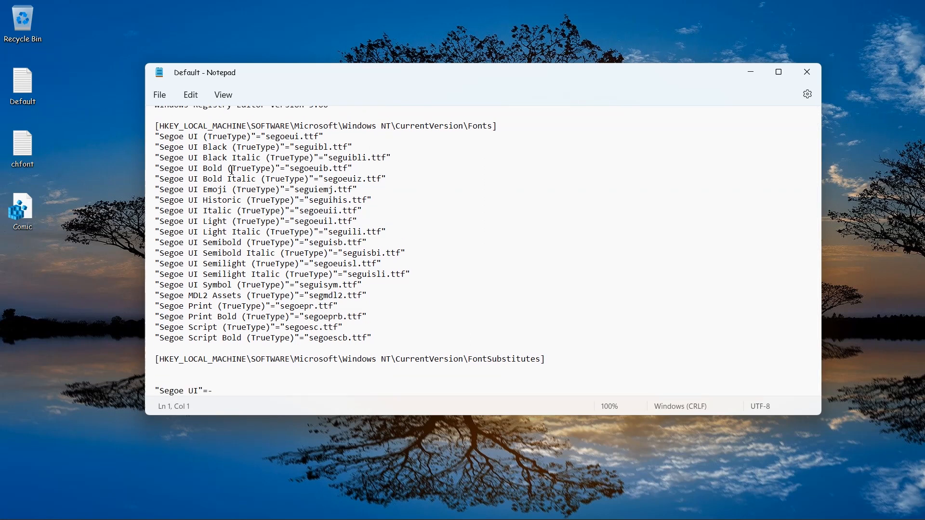
left_click_drag(160, 136, 203, 136)
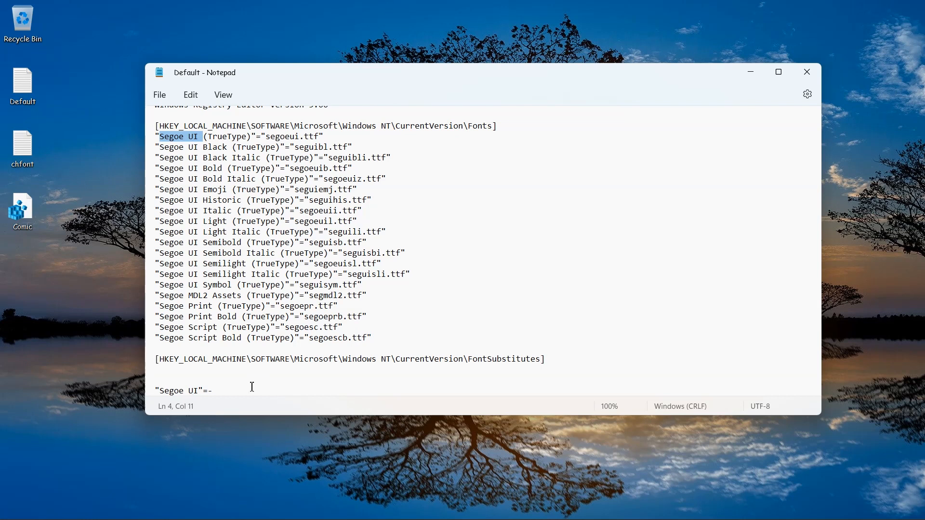
left_click_drag(227, 388, 155, 390)
left_click(272, 389)
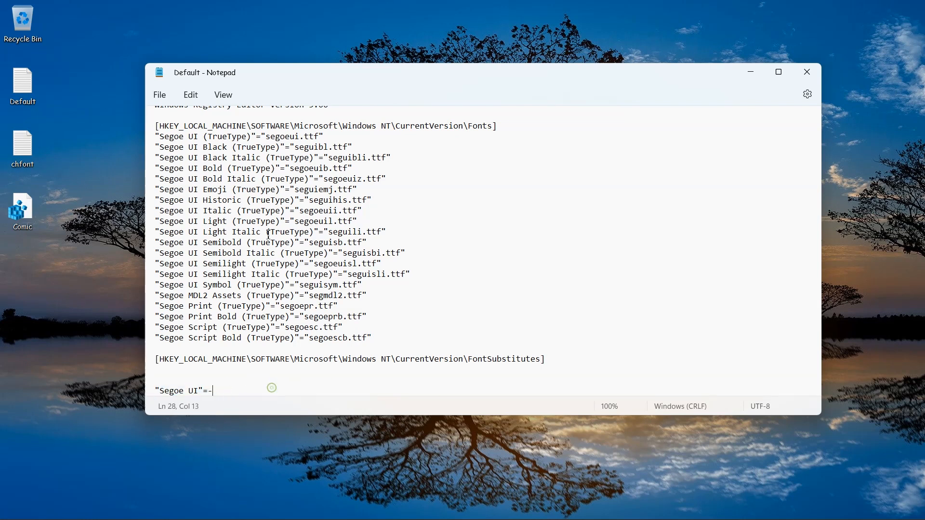
- Save the Default text as Default.reg on the Desktop with the file type All files, and close the file
left_click(160, 95)
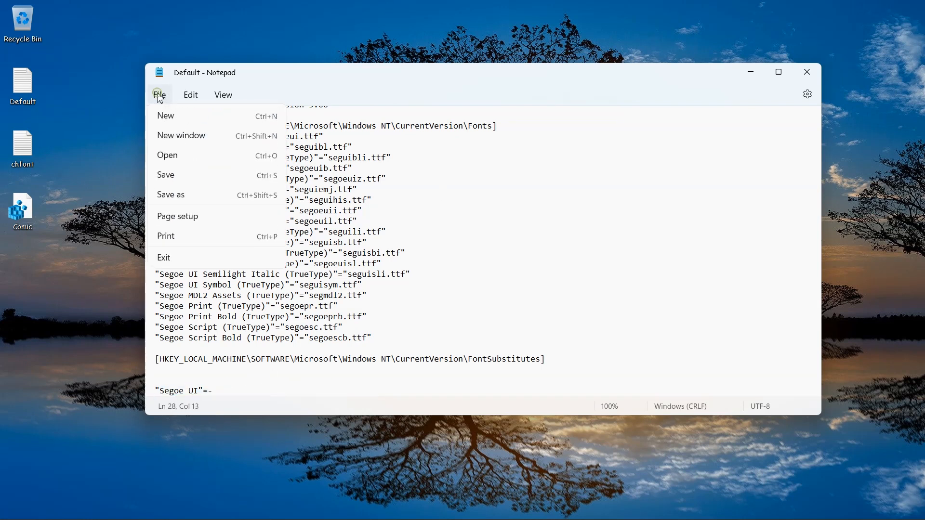
left_click(175, 195)
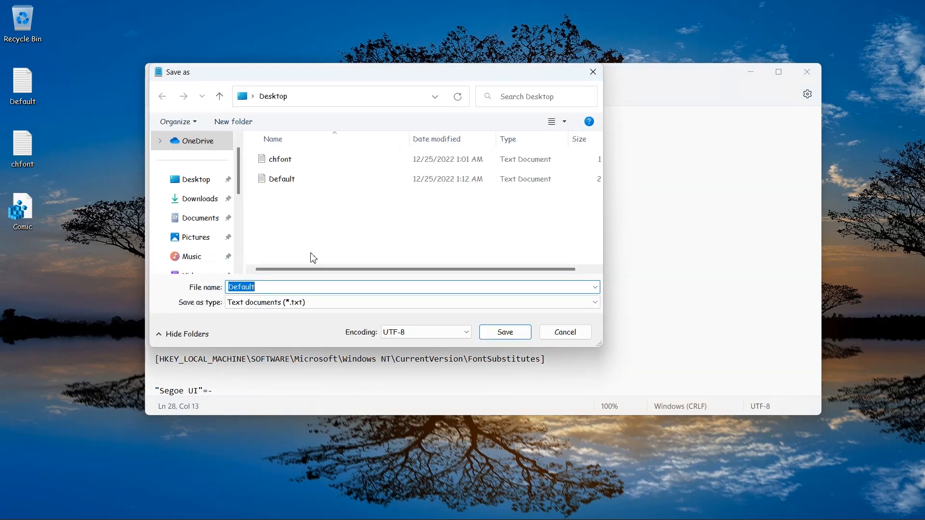
left_click(276, 289)
type(".reg")
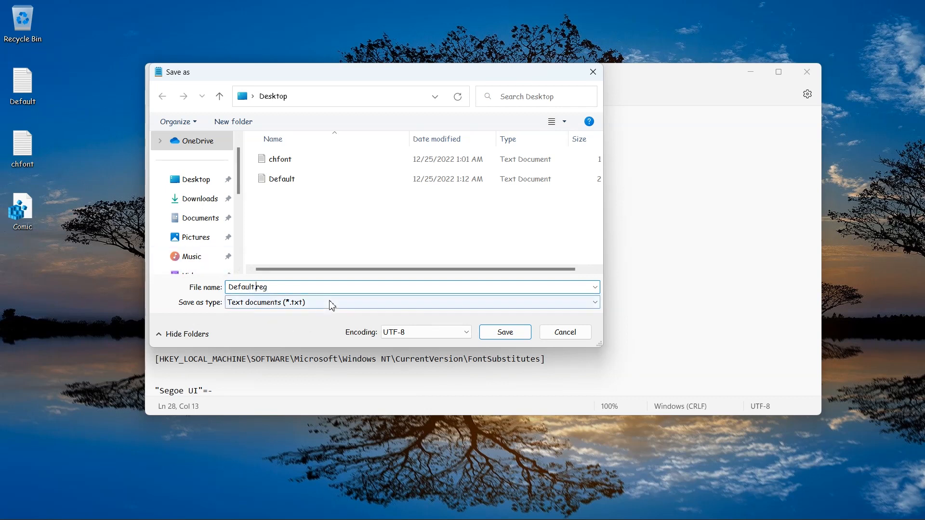
left_click(322, 302)
left_click(299, 325)
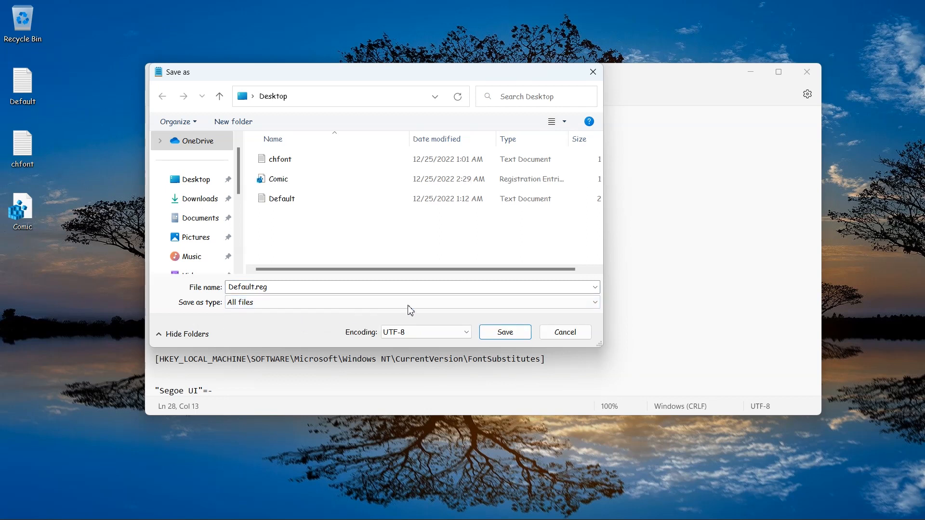
left_click(507, 334)
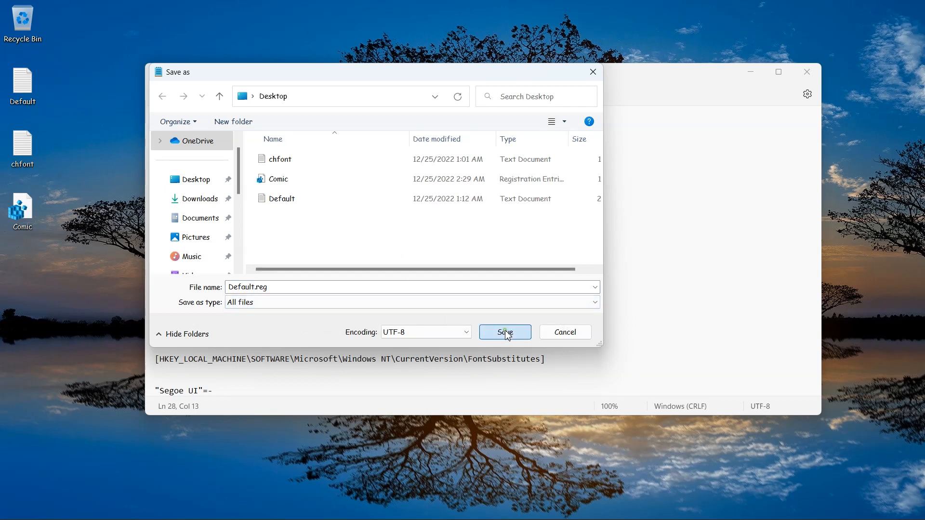
left_click(807, 71)
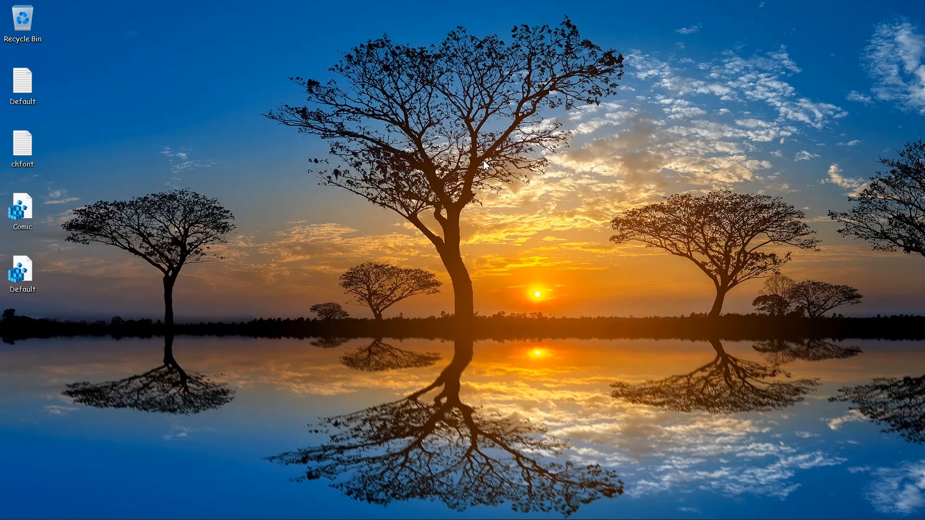
- Merge Default.reg from the desktop into the registry, accepting the confirmation, and restart the computer
double_click(28, 272)
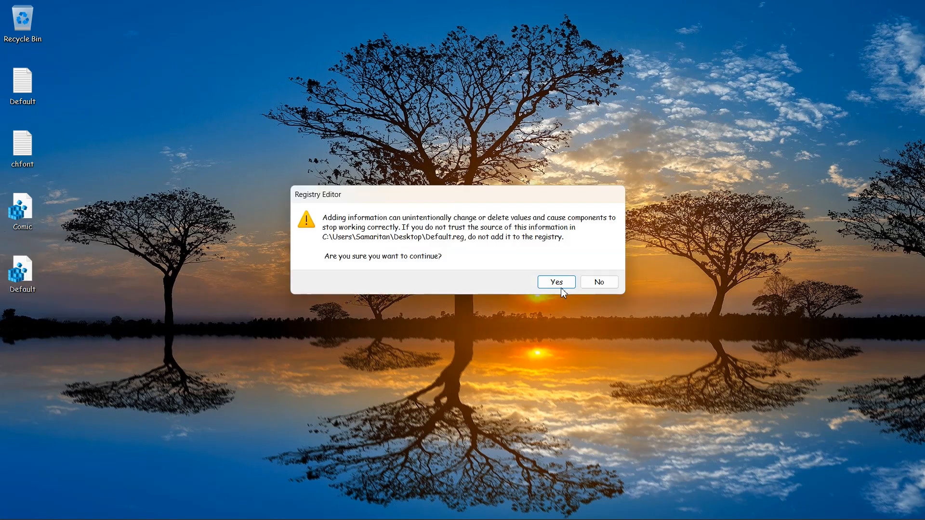
left_click(559, 283)
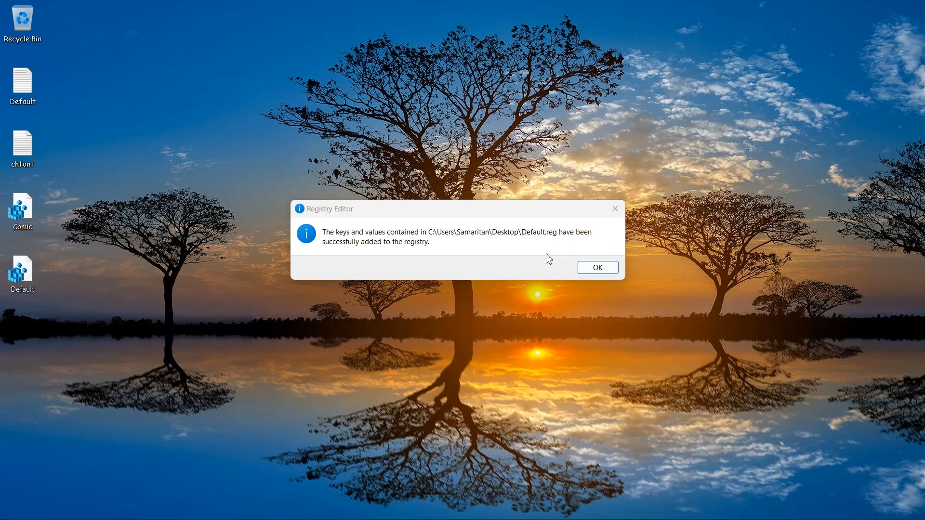
left_click(601, 267)
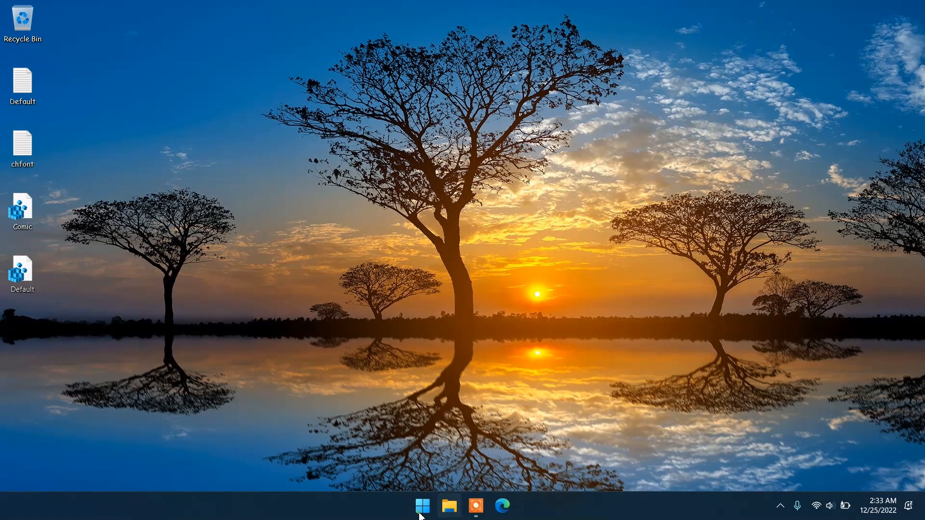
key("super")
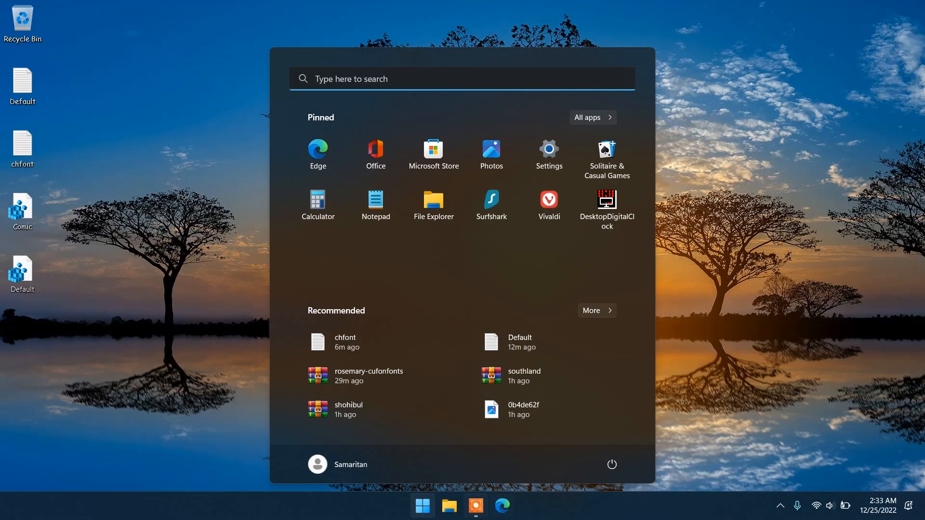
left_click(611, 465)
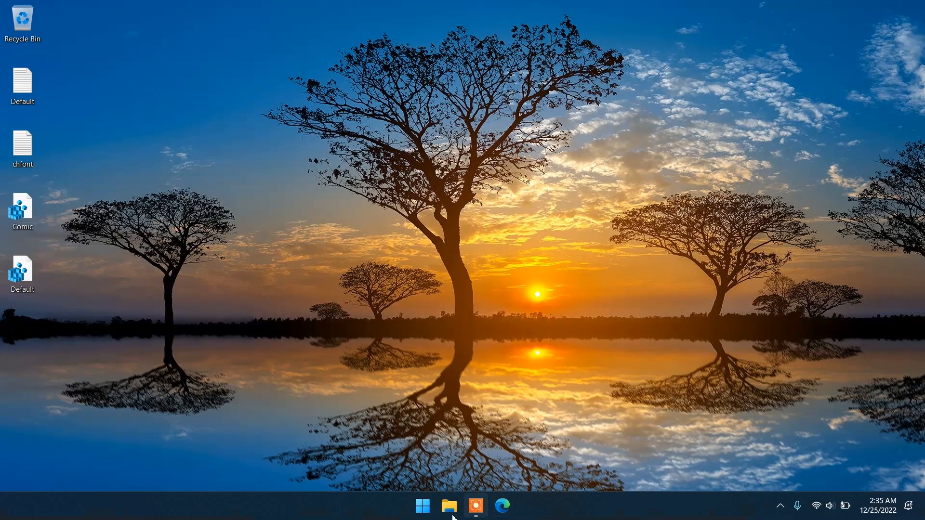
- Check the restored system font in File Explorer on the Home and This PC pages
key("super+e")
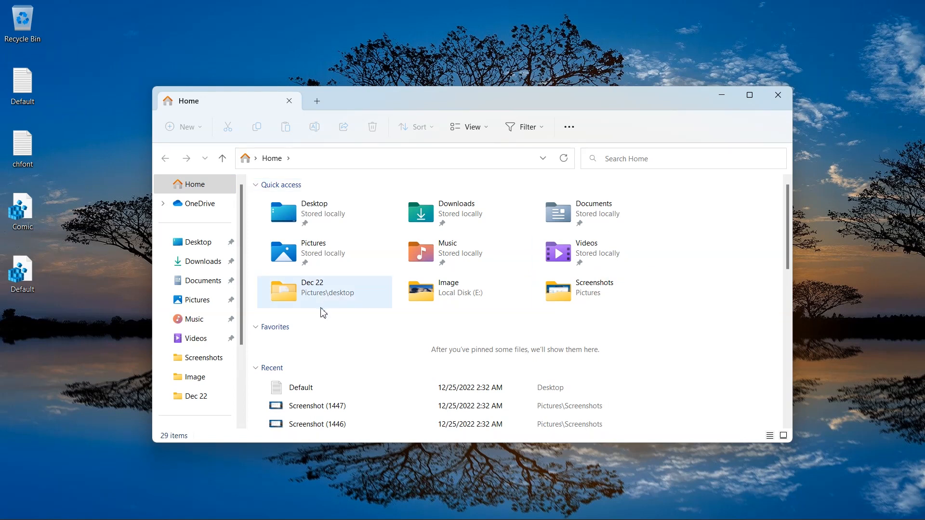
scroll(248, 297, "down", 3)
scroll(320, 274, "up", 3)
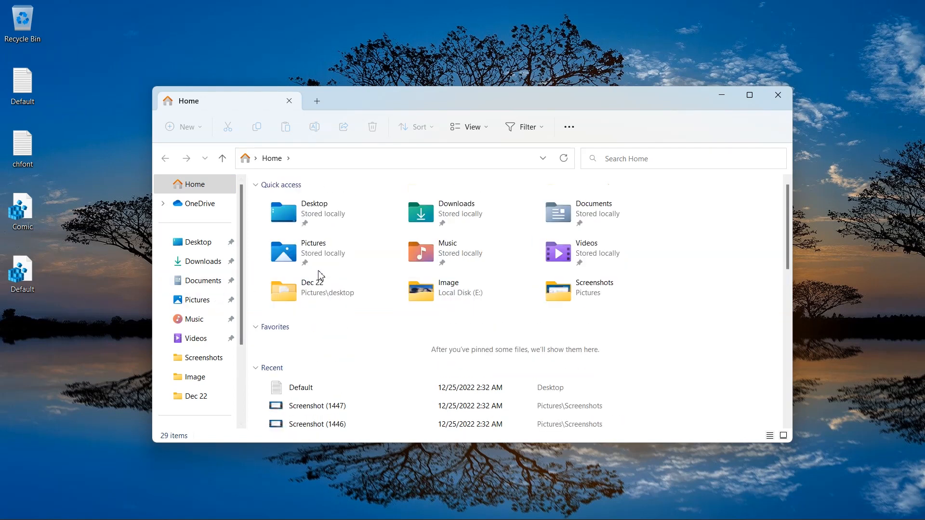
scroll(207, 288, "down", 1)
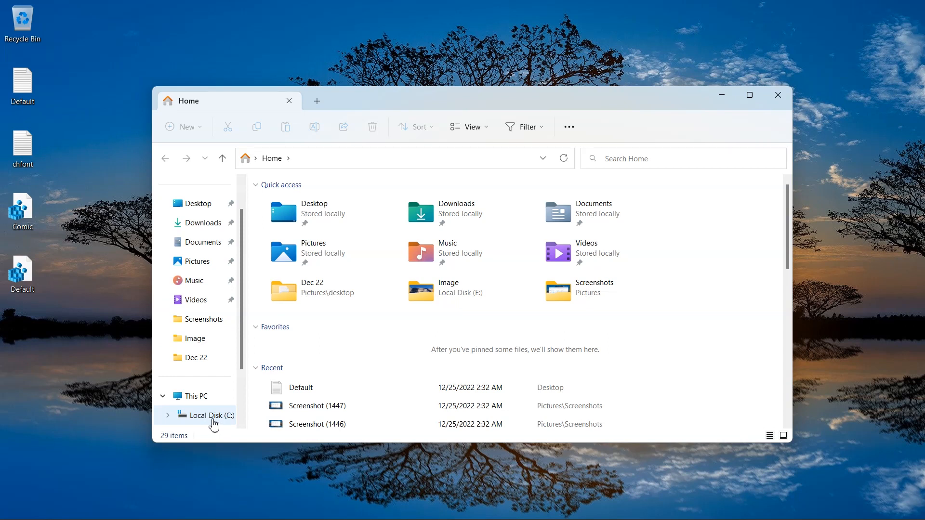
left_click(208, 394)
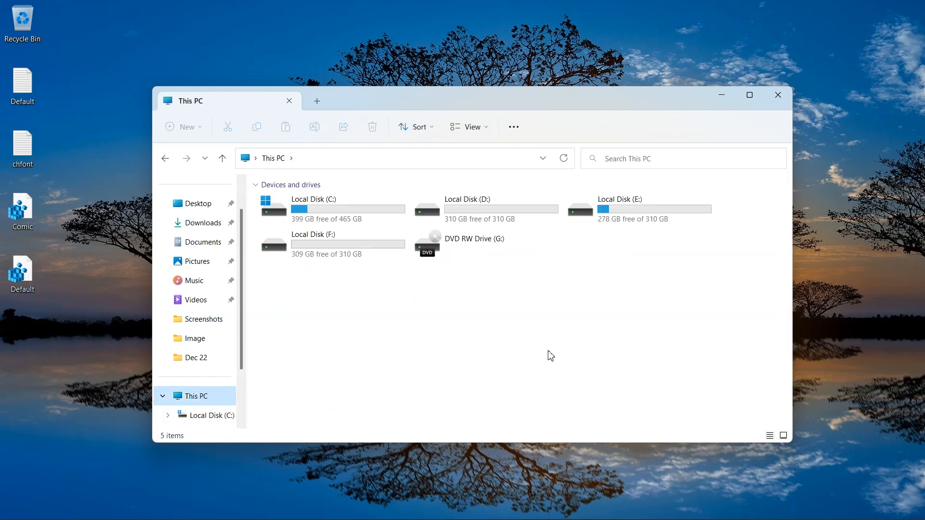